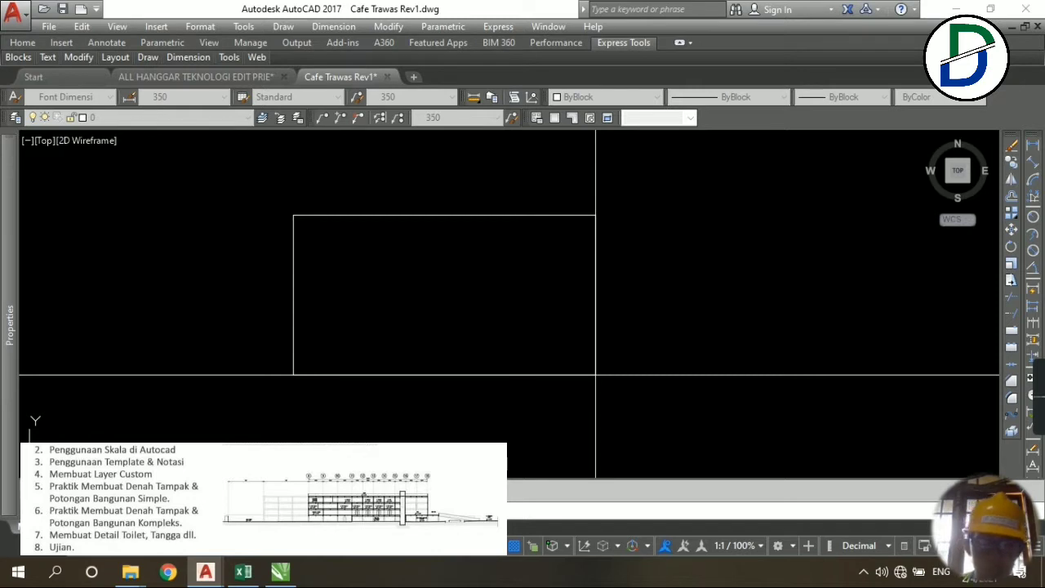
- Offset the rectangle inward to create a margin frame inside it
key(Escape)
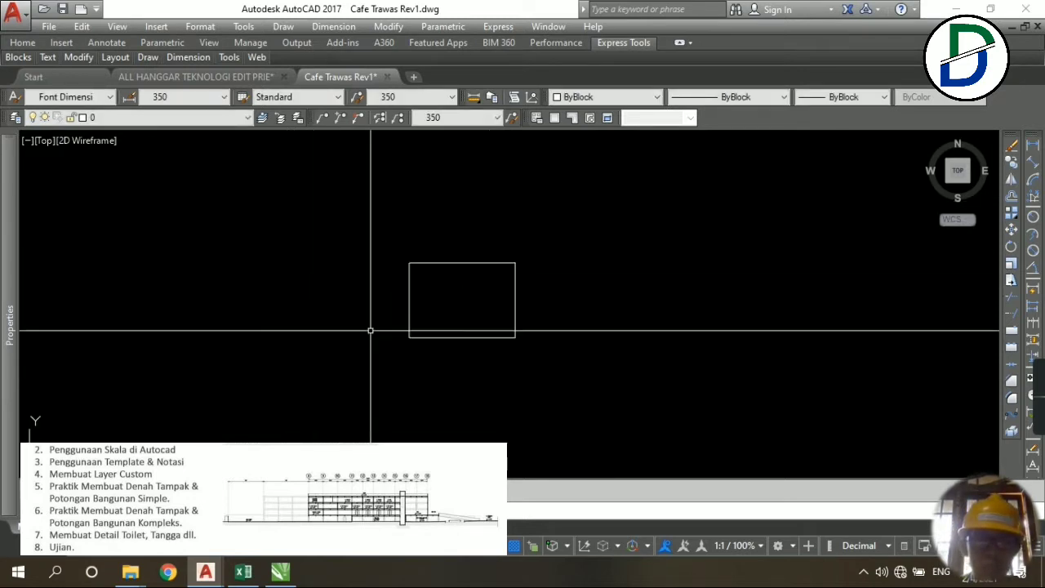
scroll(371, 331, up, 2)
middle_drag(532, 317, 532, 392)
scroll(532, 392, up, 2)
middle_drag(495, 362, 487, 344)
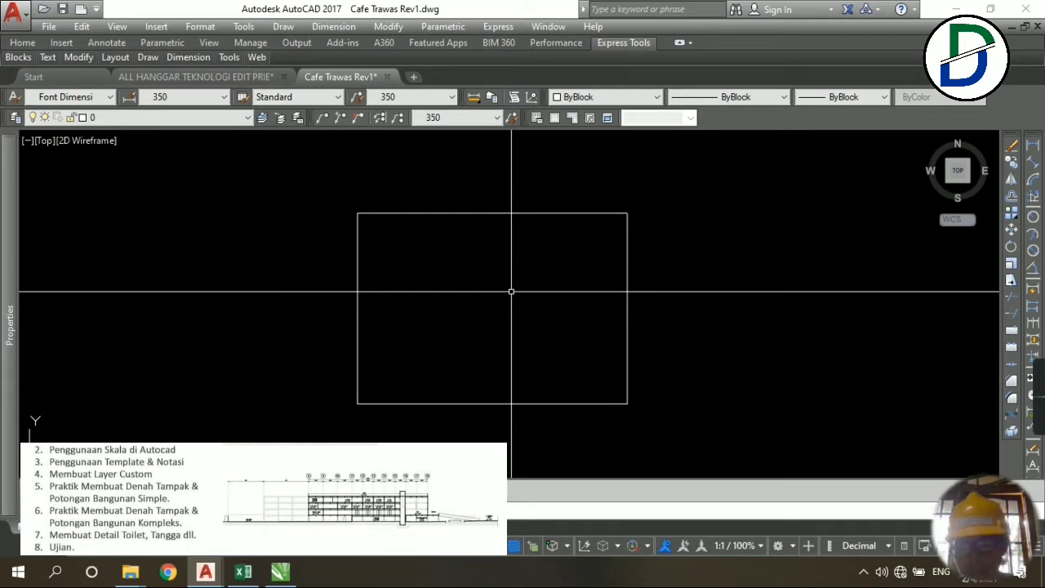
key(space)
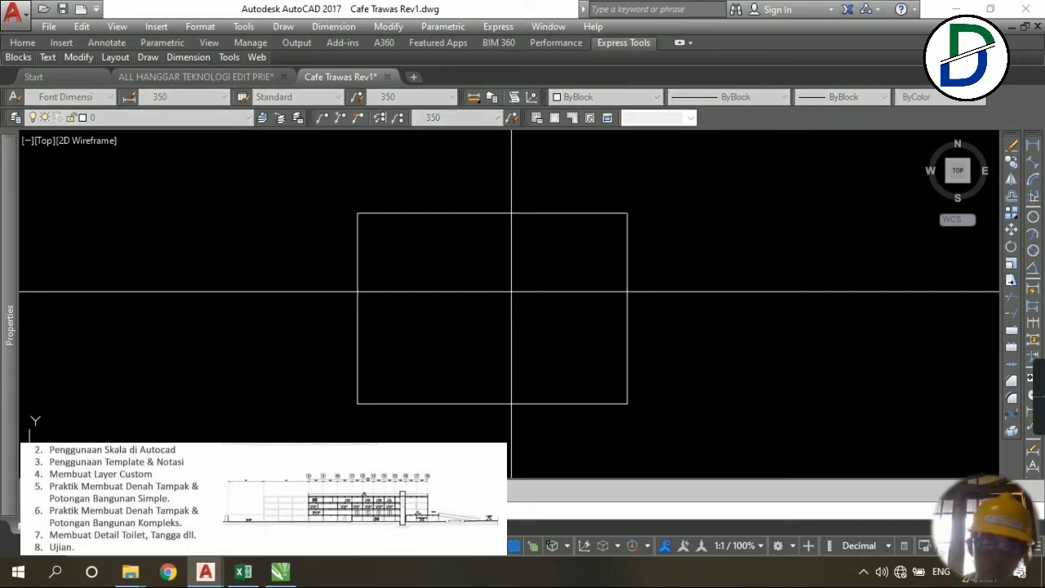
key(space)
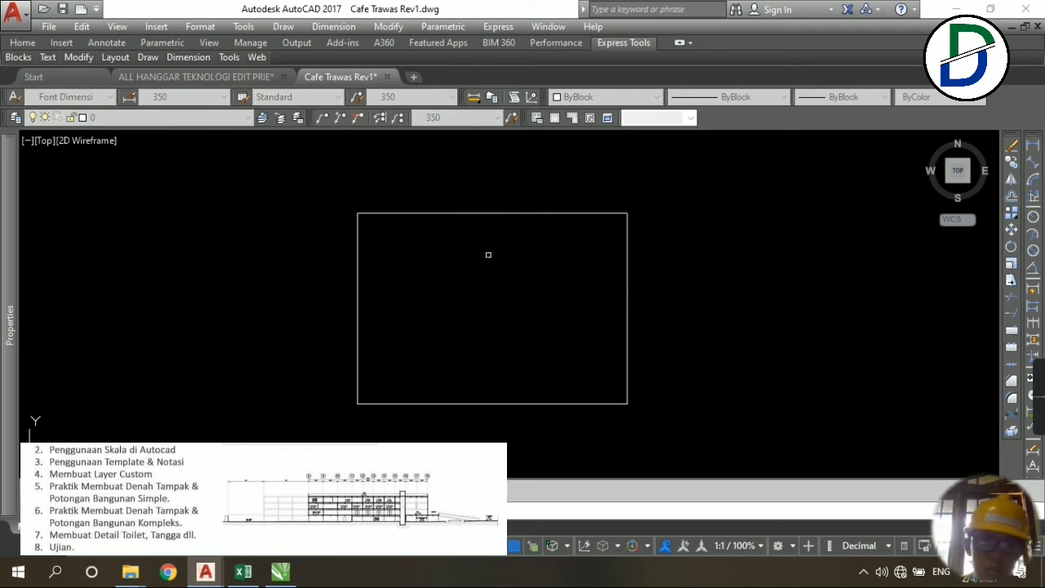
click(467, 214)
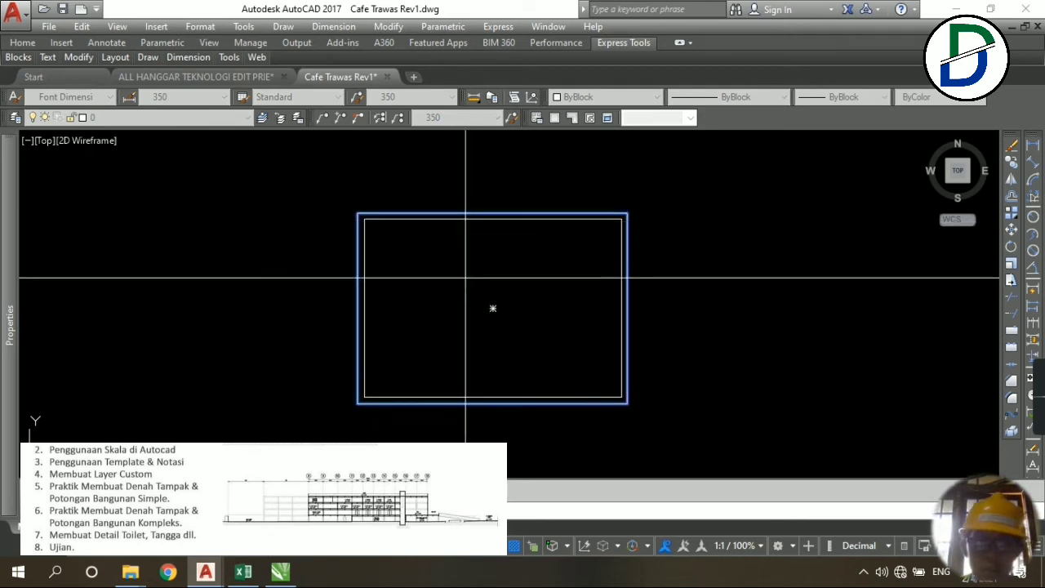
click(492, 308)
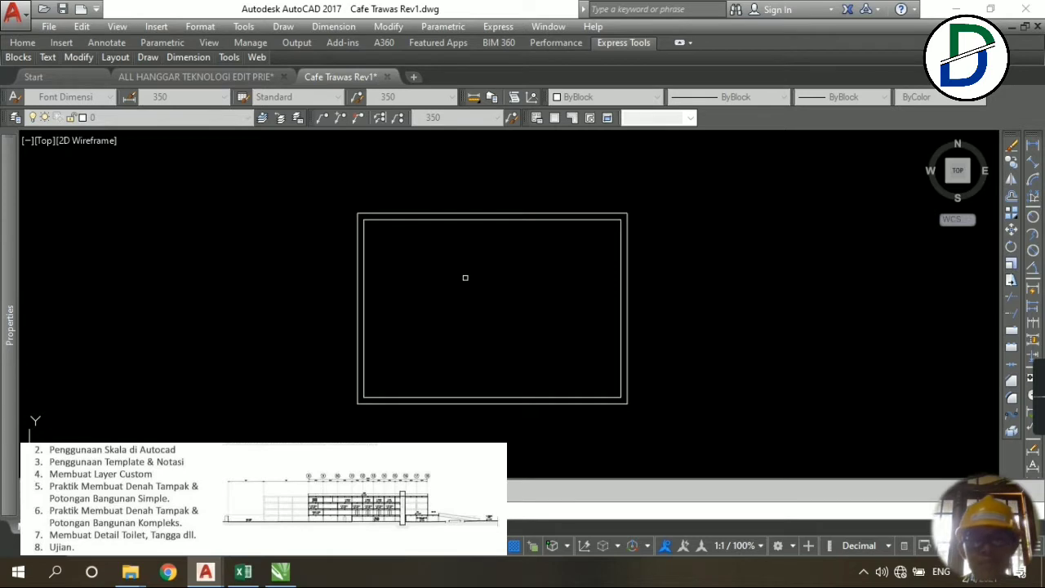
key(Escape)
- Stretch the inner rectangle's left edge inward by 10 to widen the left margin
click(365, 280)
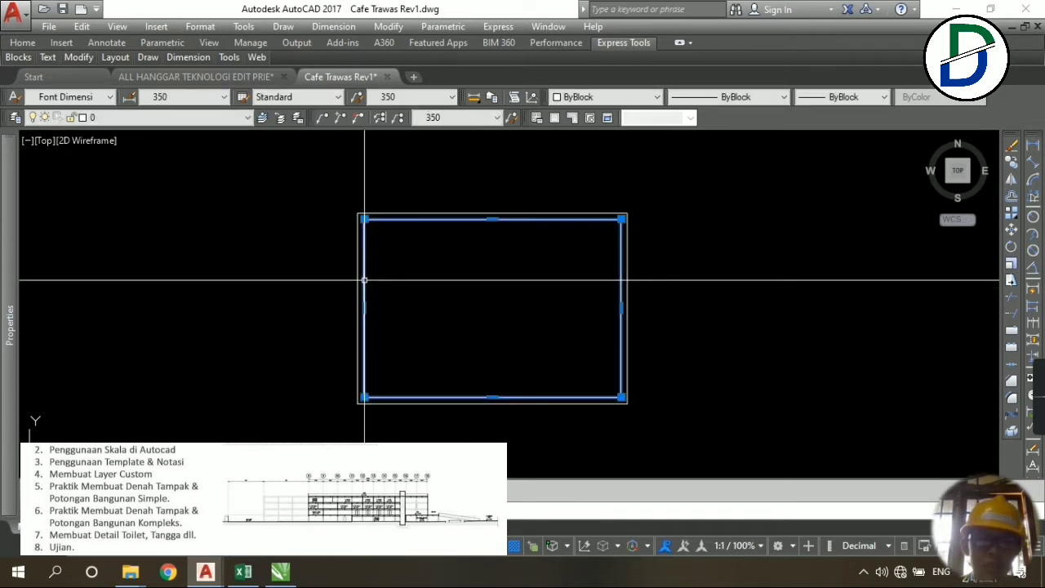
click(364, 308)
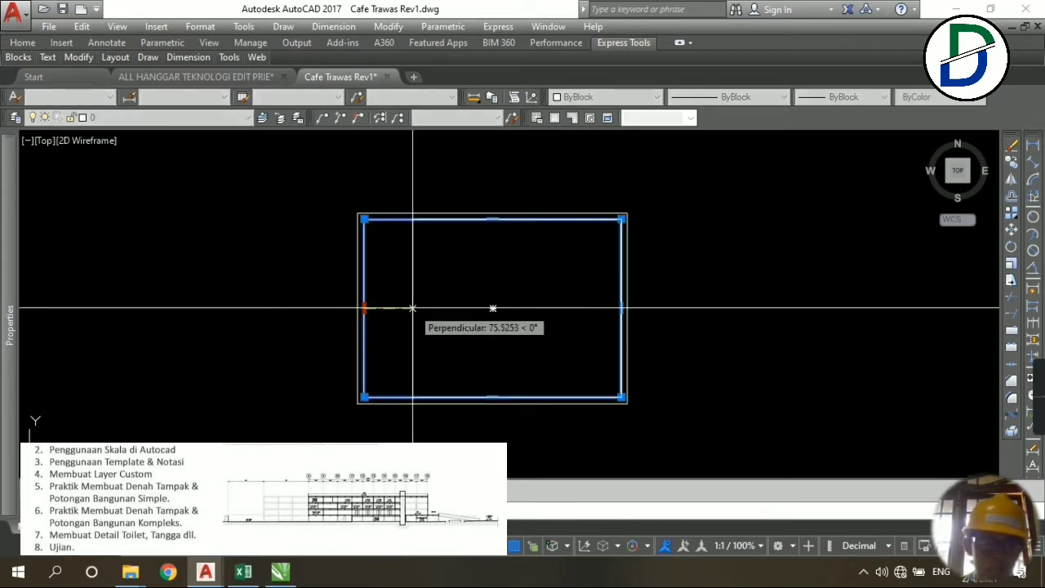
text(10)
key(Return)
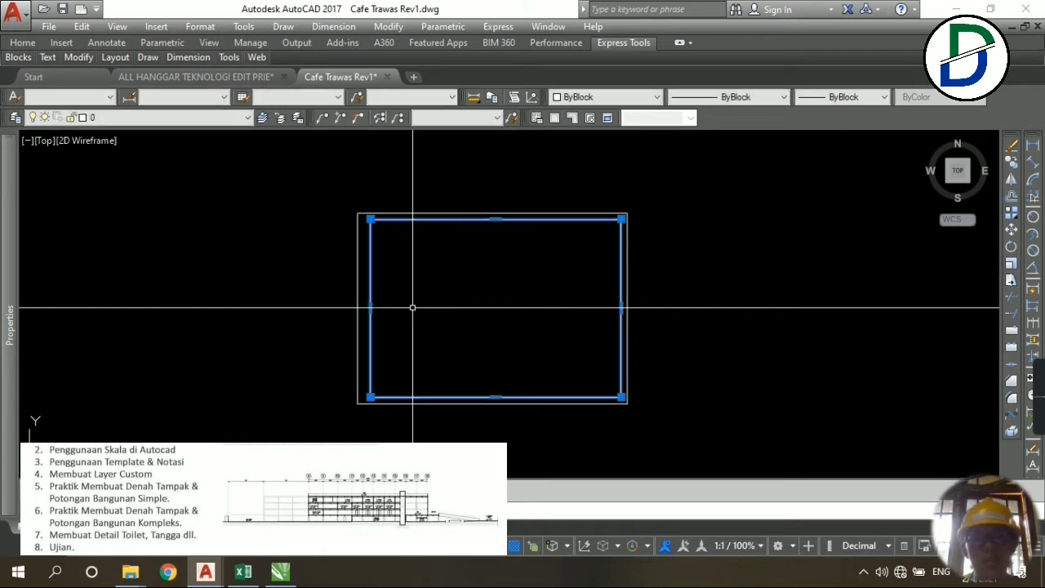
key(Escape)
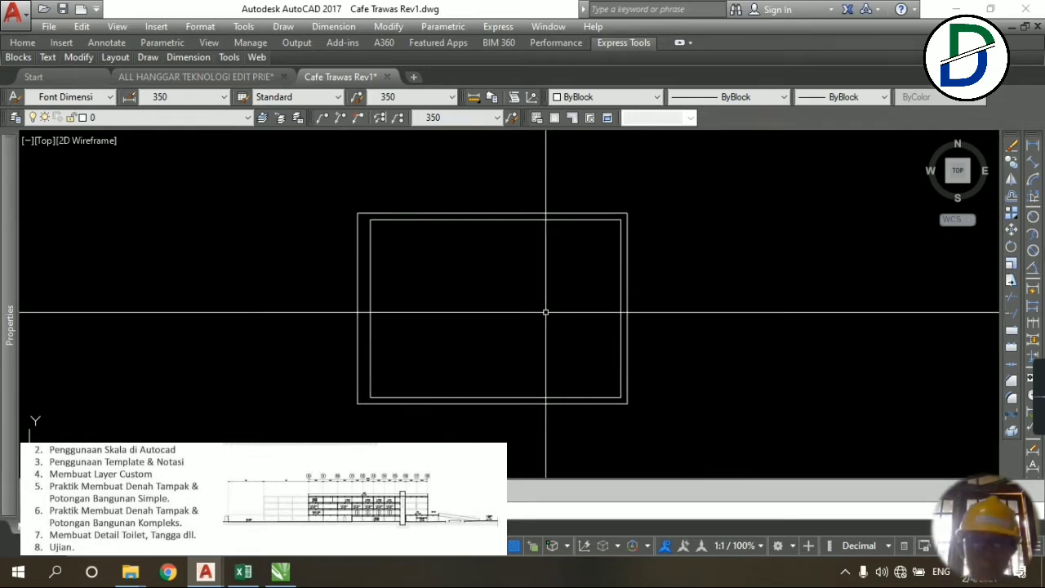
- Change the inner rectangle's color to Green
click(619, 263)
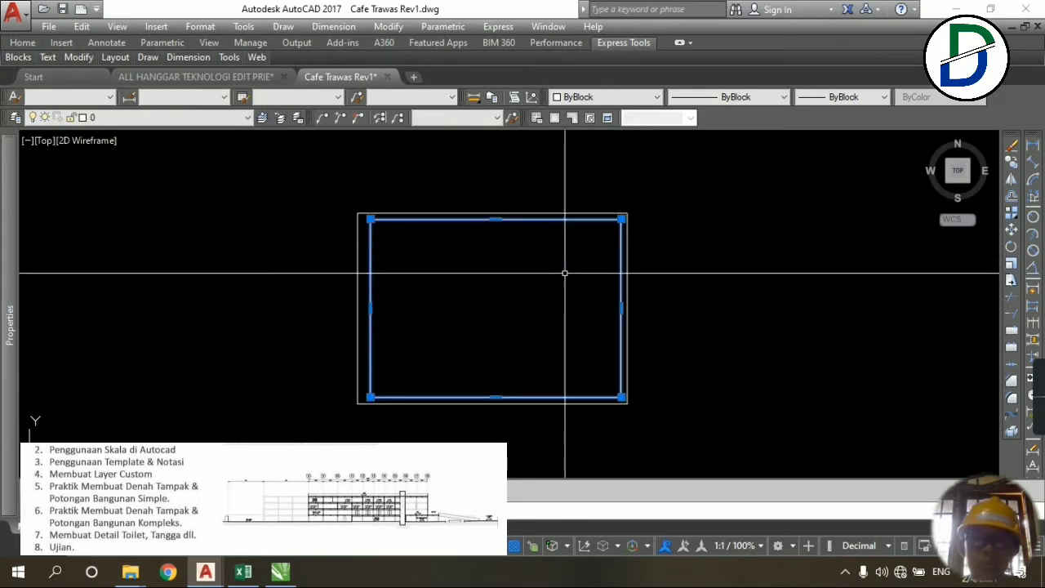
click(601, 99)
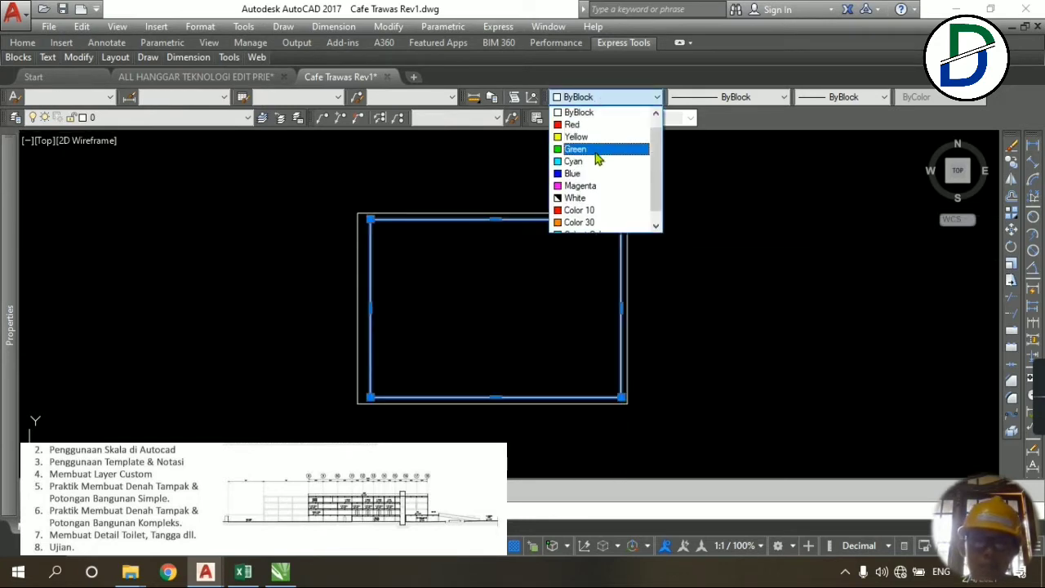
click(601, 156)
key(Escape)
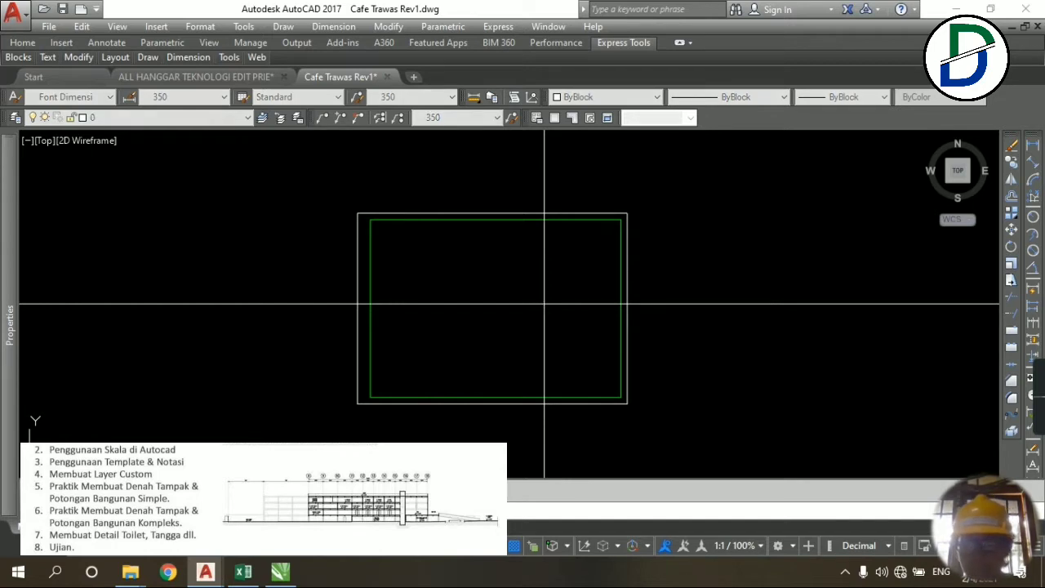
- Draw a vertical line along the green rectangle's right edge and move it 50 to the left
click(622, 219)
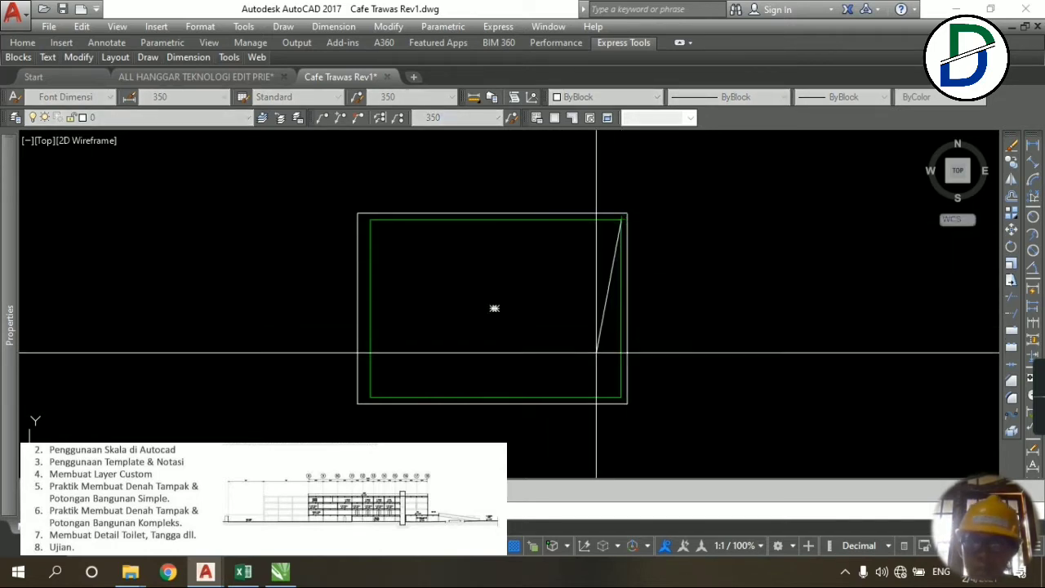
click(621, 397)
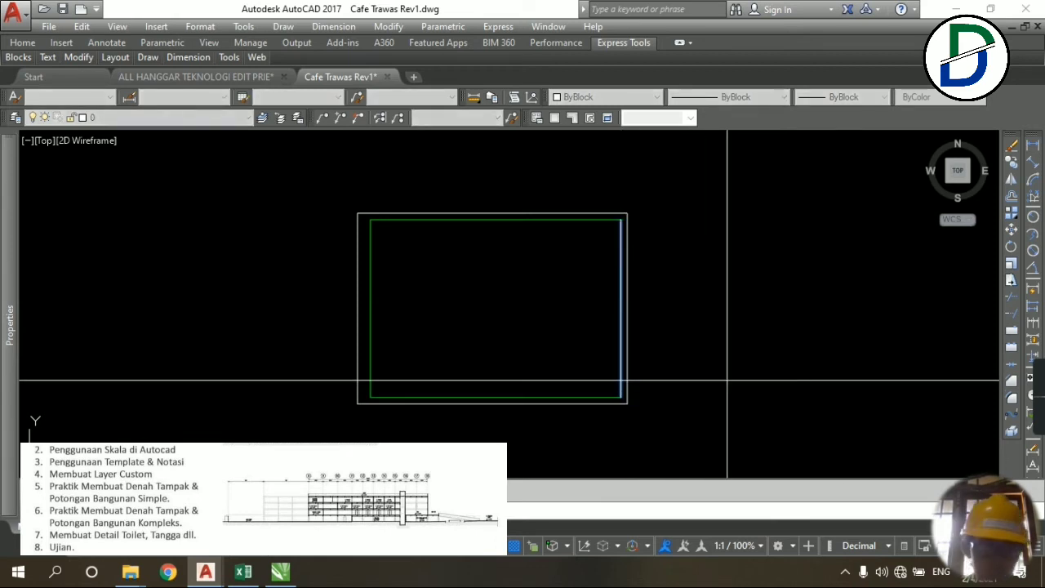
click(878, 401)
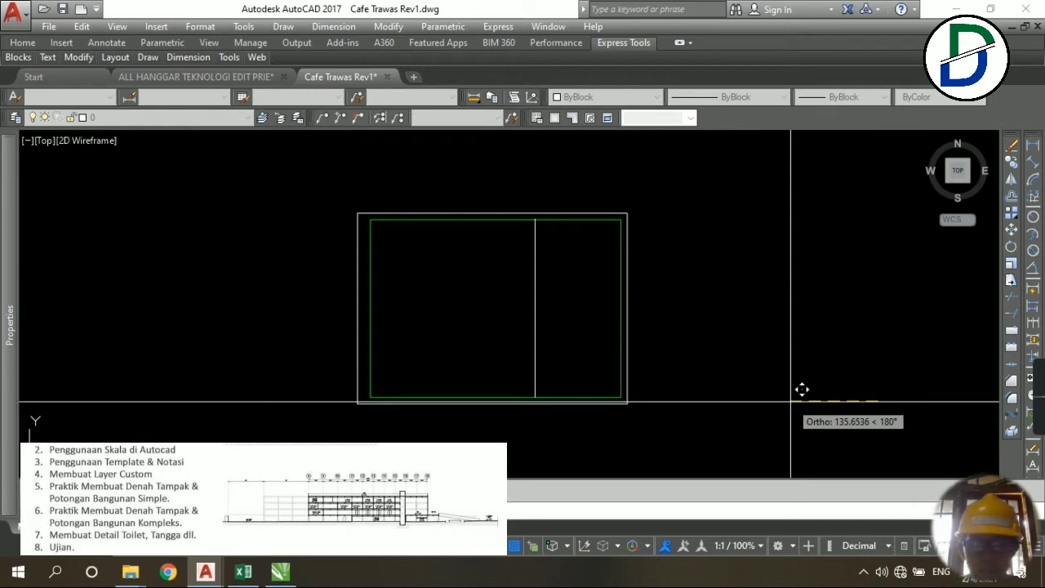
text(50)
key(Return)
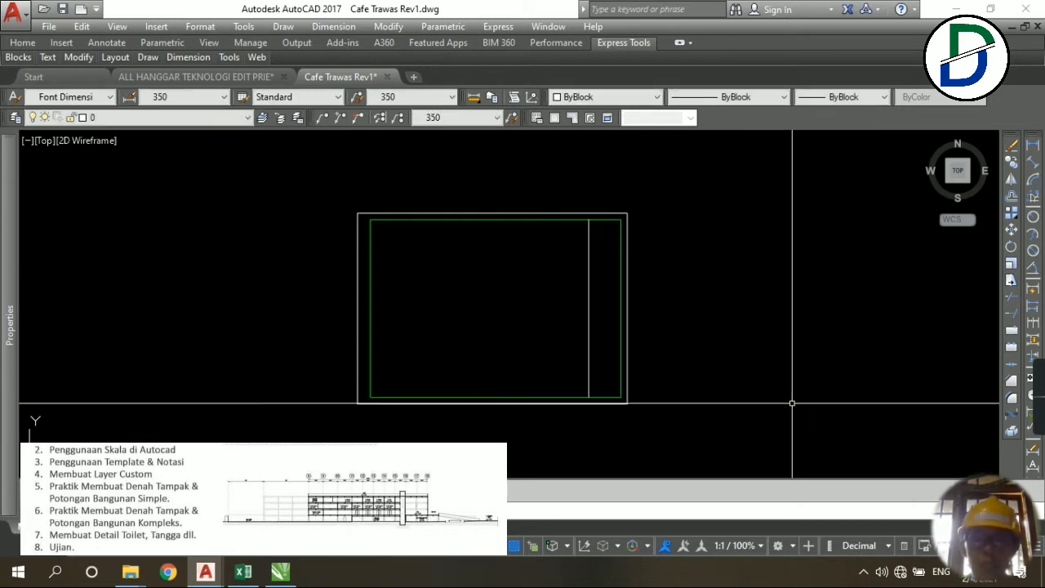
- Move the vertical divider line a further 50 to the left
click(589, 338)
text(m)
key(Return)
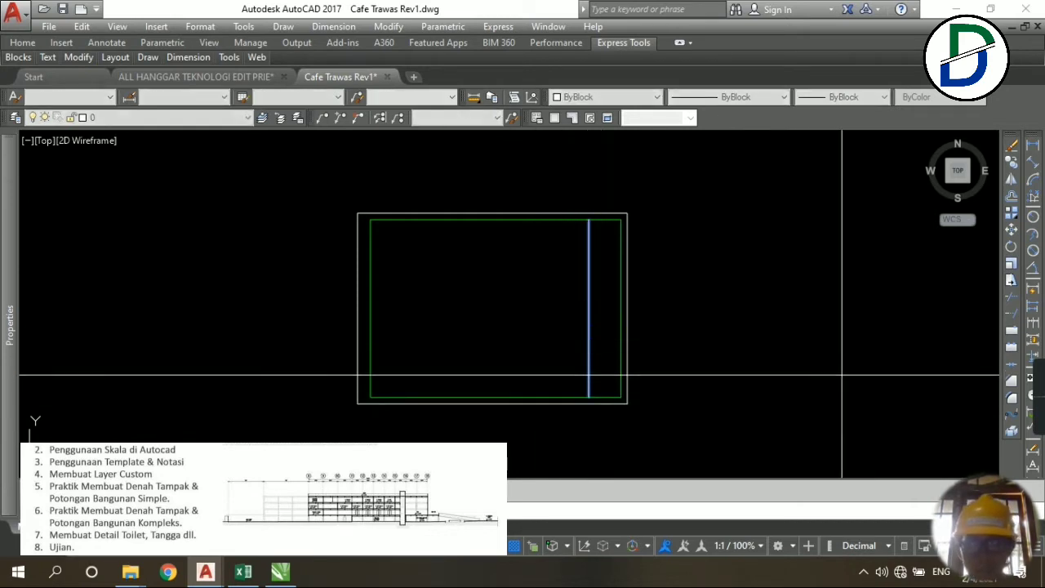
click(852, 375)
text(50)
key(Return)
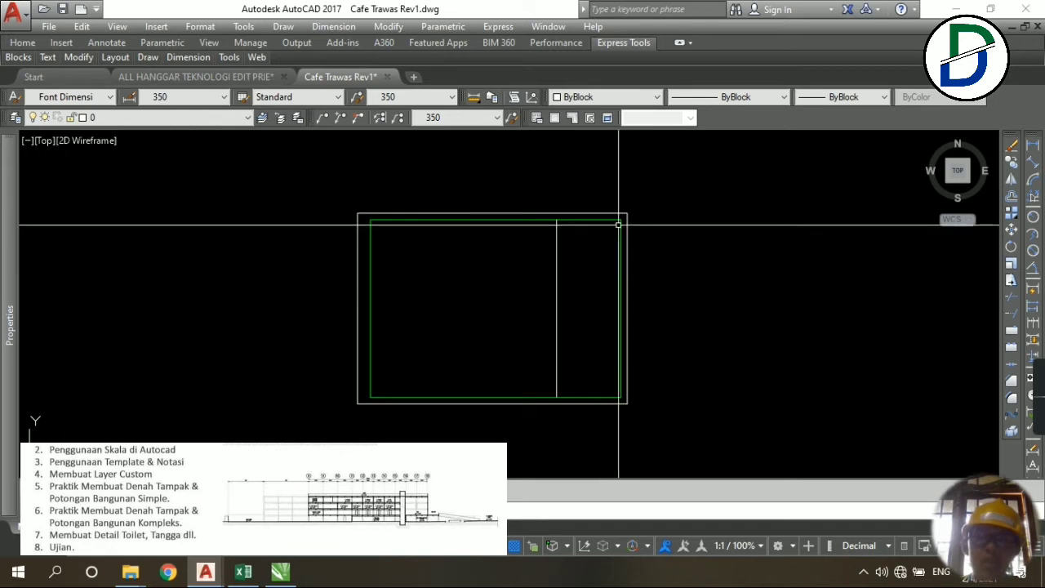
- Examine the building section's roof material annotations and the scale label beneath its drawing title
scroll(582, 231, up, 2)
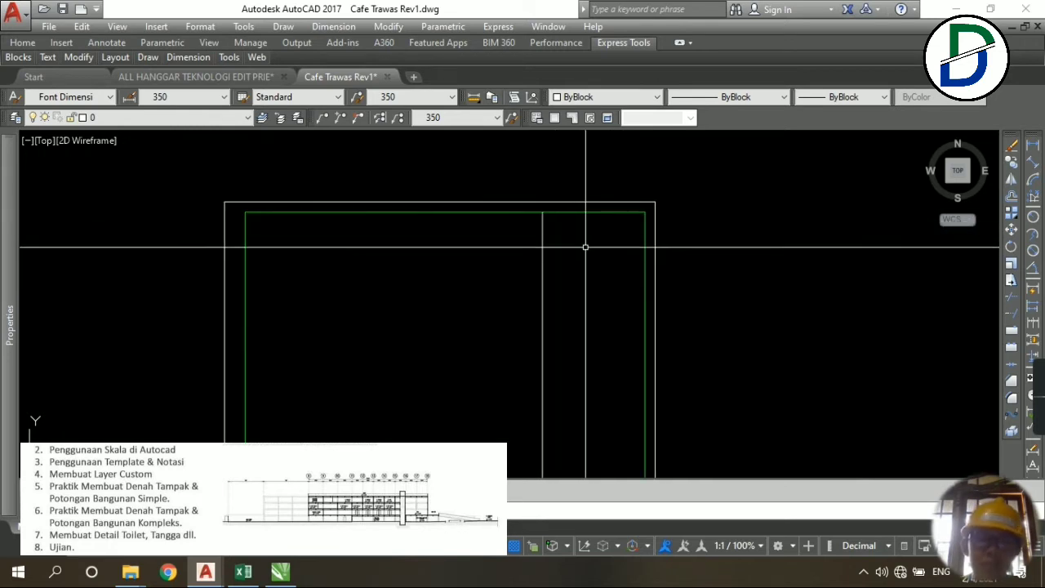
middle_drag(585, 247, 585, 199)
scroll(587, 202, down, 2)
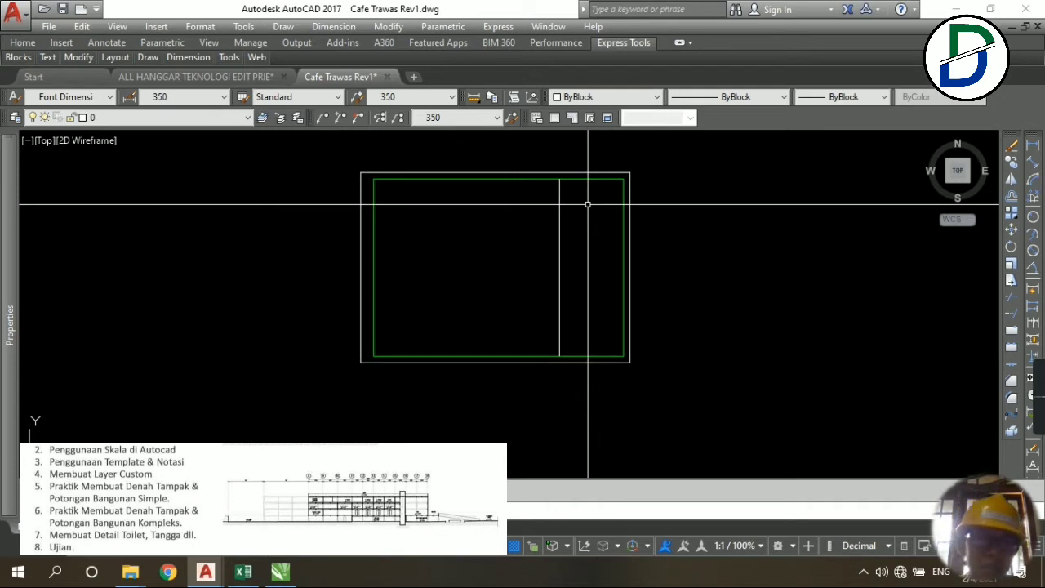
scroll(588, 204, down, 10)
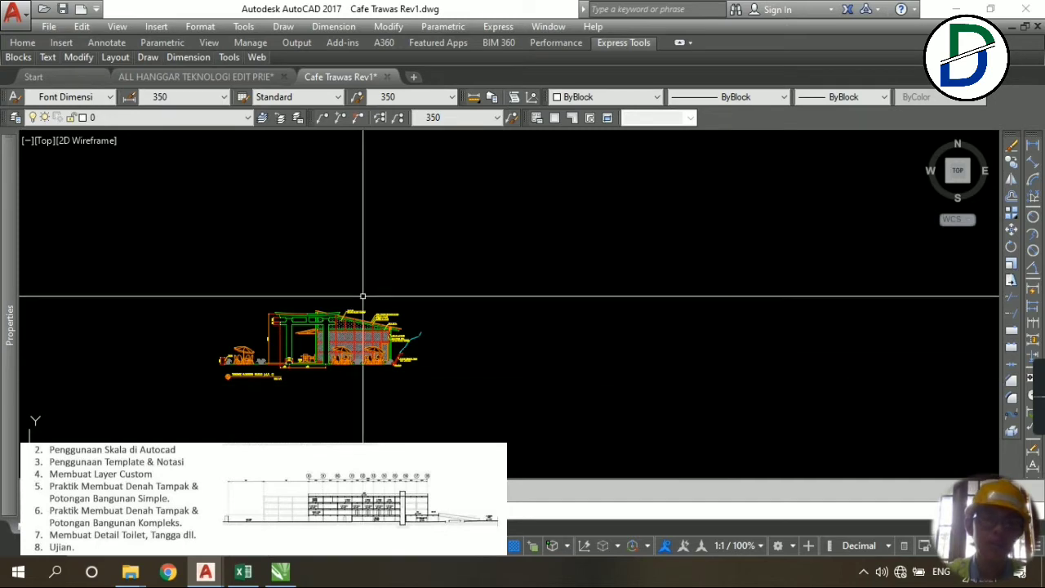
scroll(385, 359, up, 8)
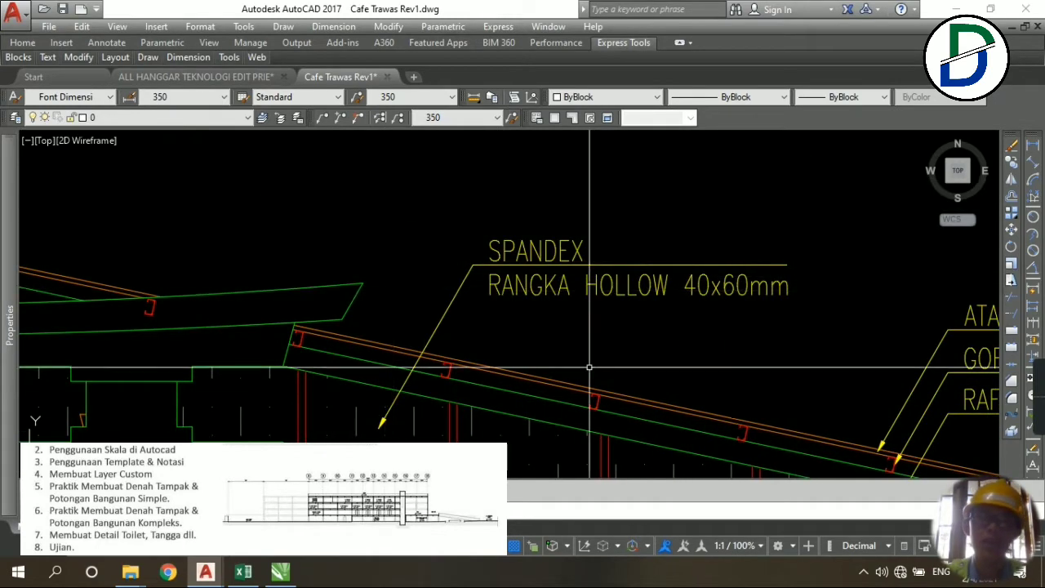
scroll(777, 267, down, 2)
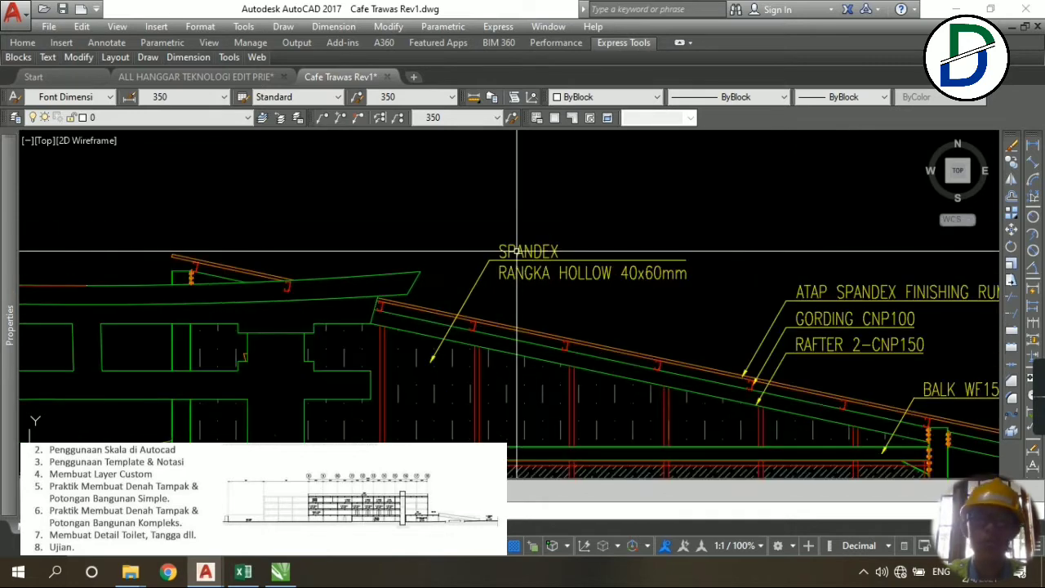
middle_drag(713, 297, 504, 245)
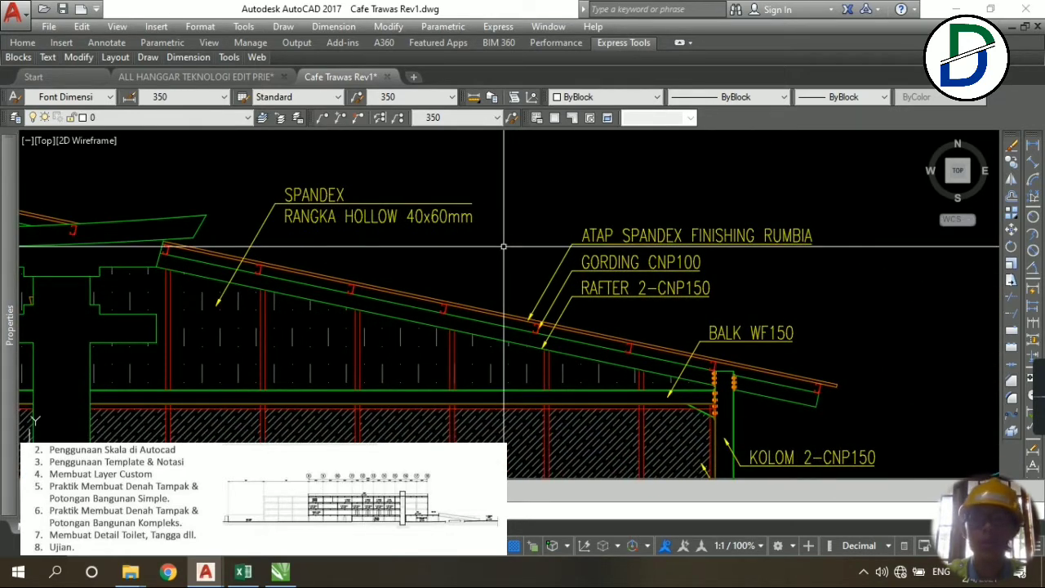
scroll(504, 245, down, 4)
middle_drag(492, 273, 613, 152)
scroll(191, 380, up, 8)
scroll(661, 415, down, 2)
middle_drag(671, 415, 362, 364)
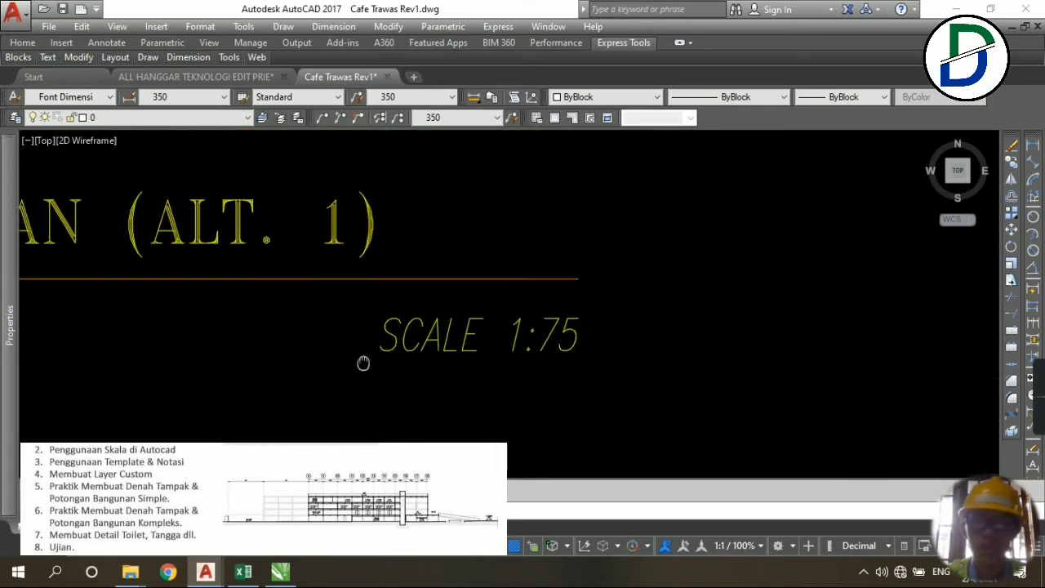
- Return to the roof and examine the SPANDEX / RANGKA HOLLOW 40x60mm annotation text up close
scroll(460, 331, down, 6)
middle_drag(516, 280, 420, 441)
middle_drag(603, 234, 376, 463)
scroll(665, 304, up, 6)
middle_drag(665, 315, 577, 308)
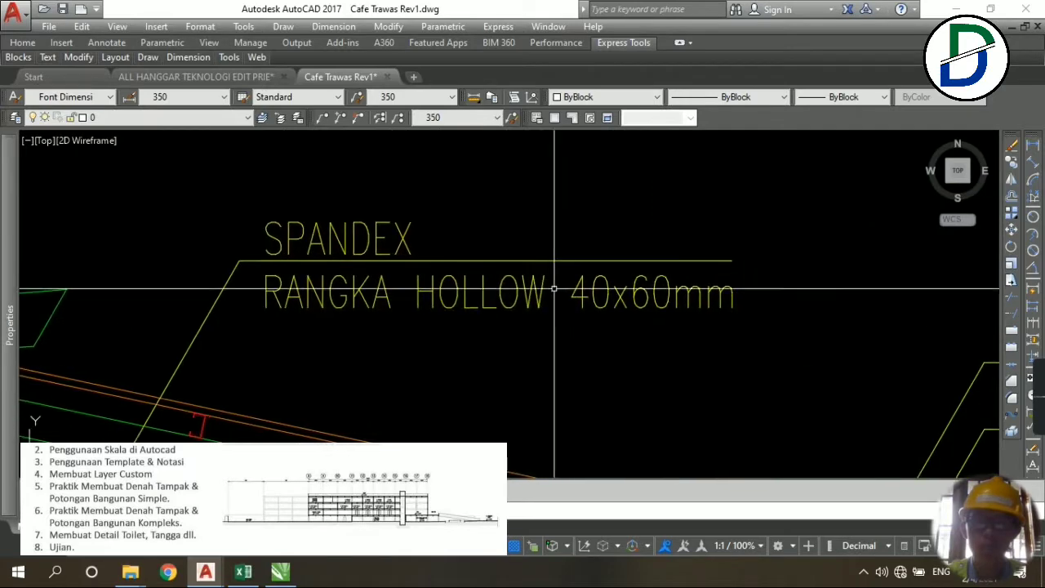
scroll(530, 229, down, 2)
click(530, 229)
click(470, 200)
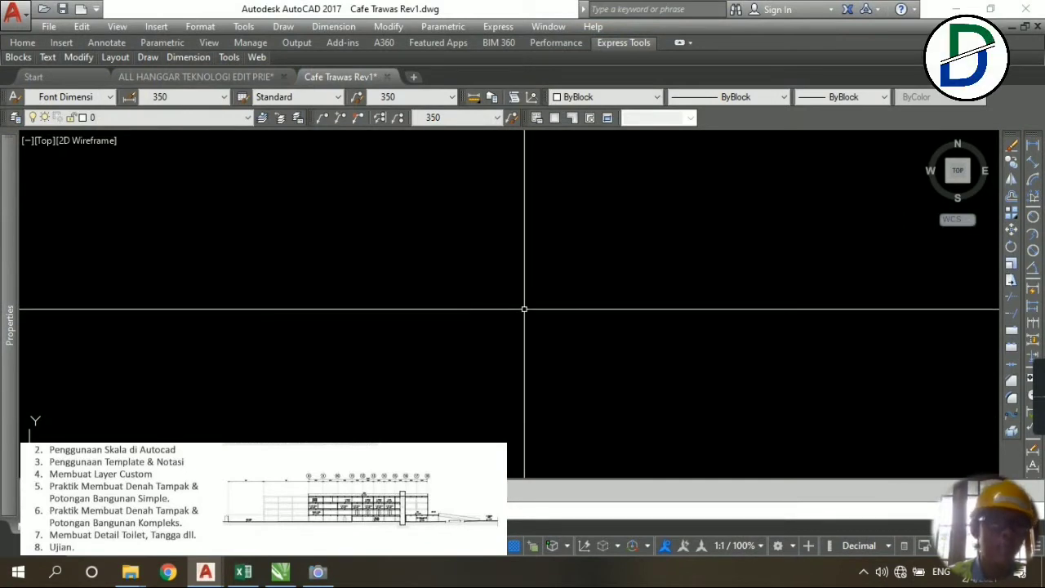
- Create a new layer named "Layer baru" in the layer properties manager
click(15, 119)
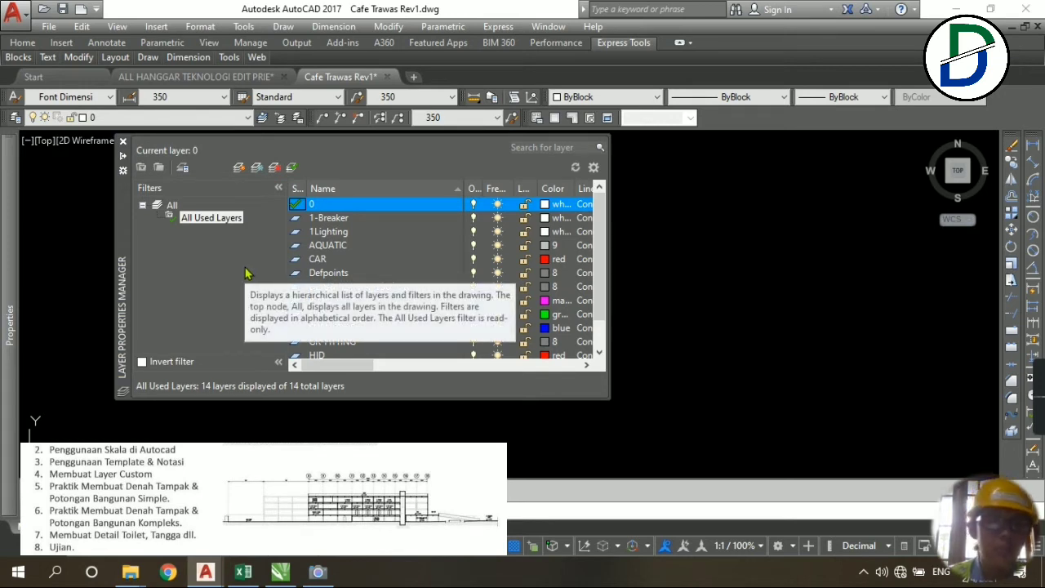
click(245, 169)
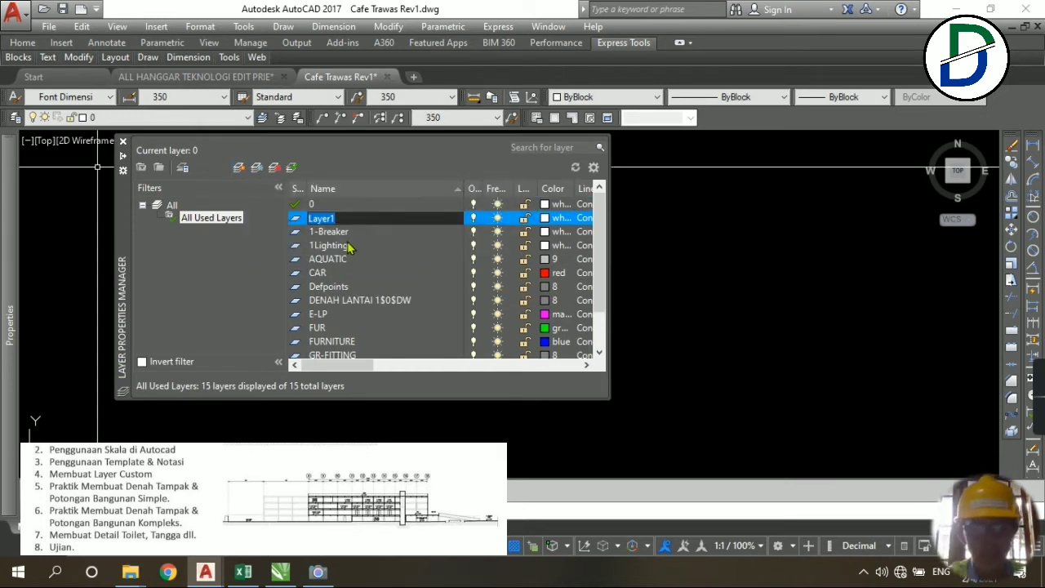
text(L)
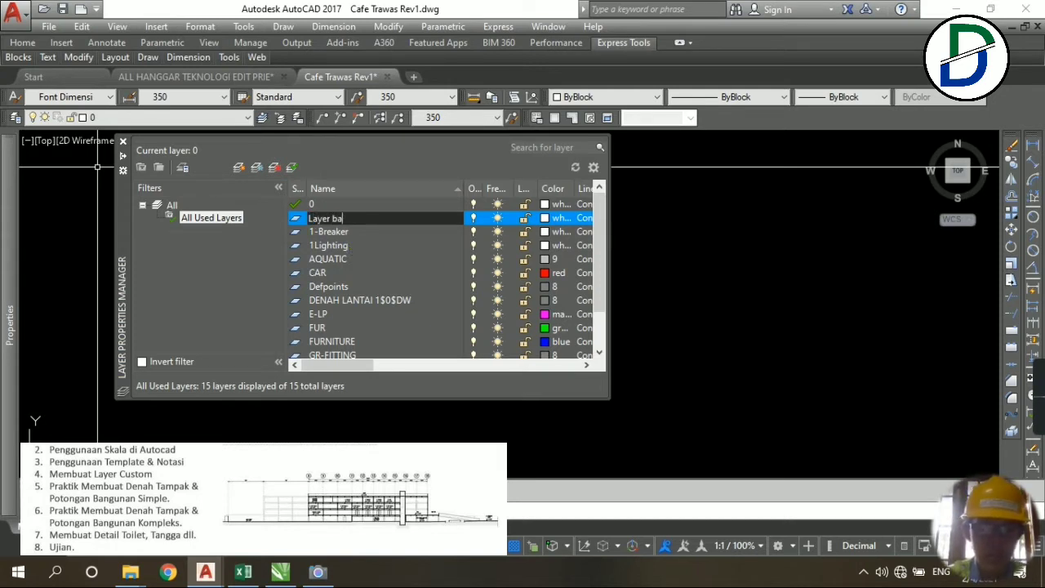
key(Return)
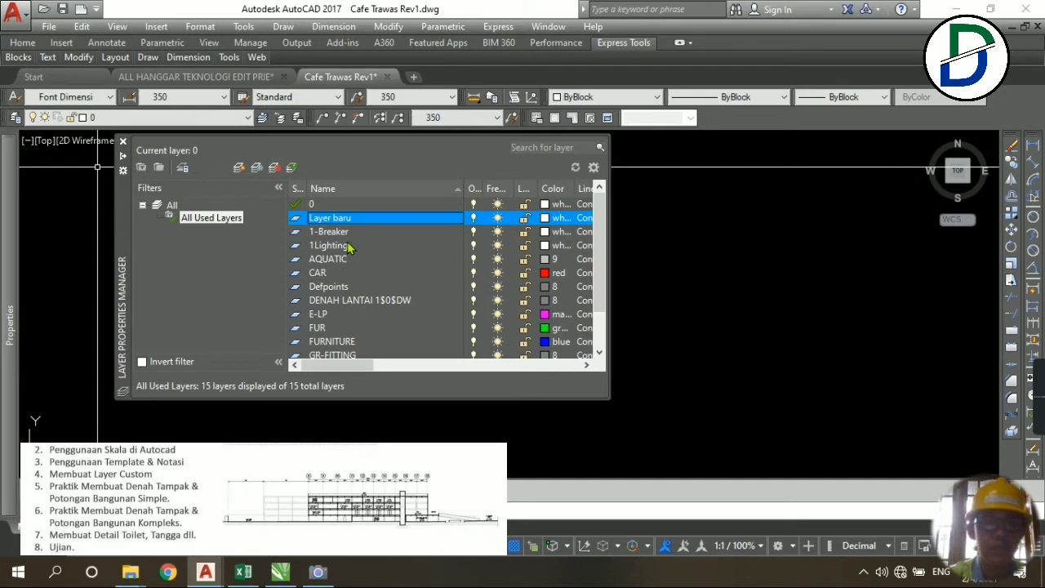
- Look through the layer property columns and widen the On column so its heading shows in full
click(586, 366)
click(587, 365)
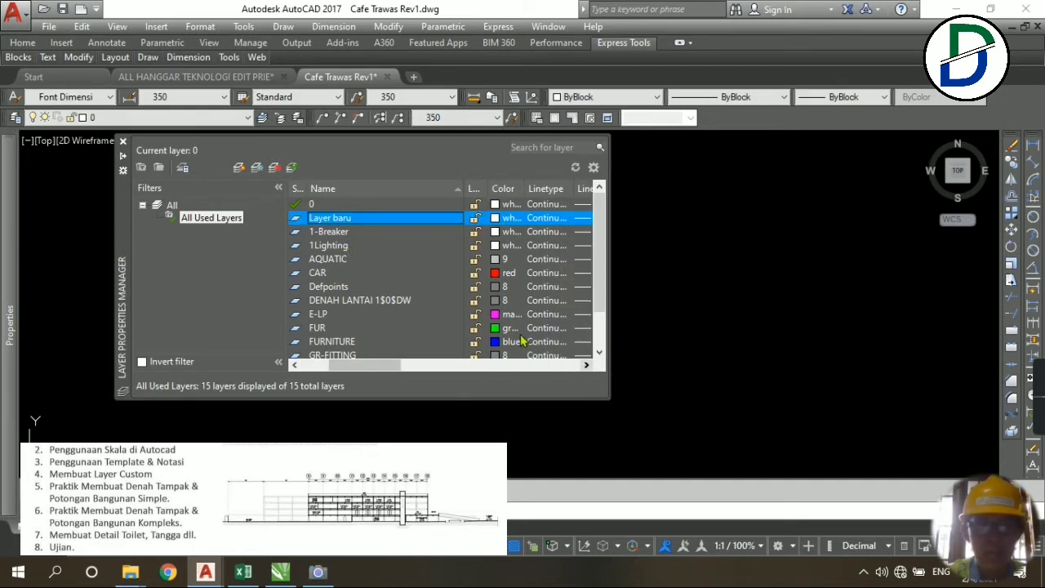
drag(356, 374, 321, 372)
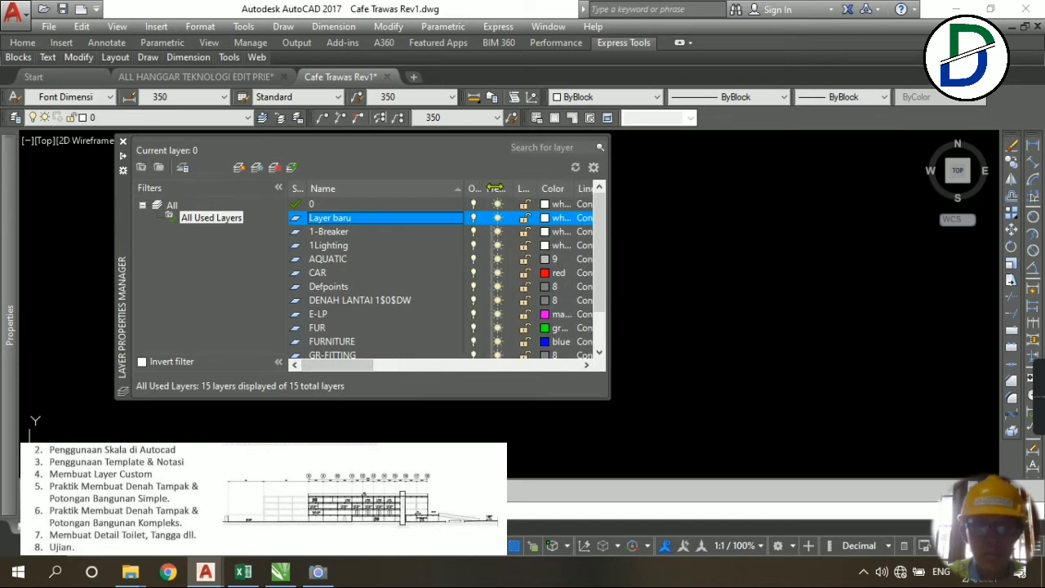
double_click(514, 188)
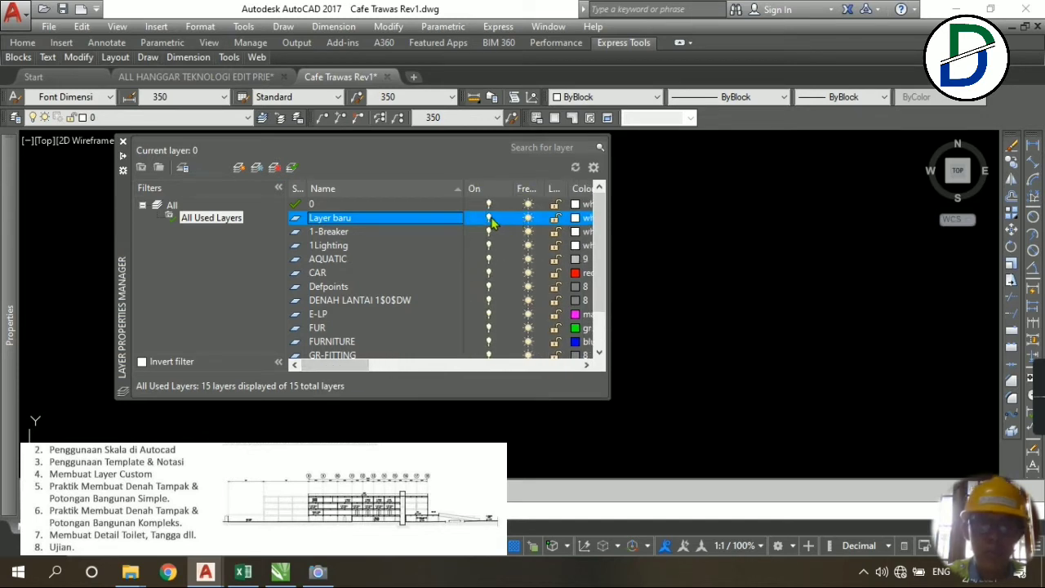
- Check the On setting of "Layer baru" and widen the Freeze column so its heading shows in full
click(489, 219)
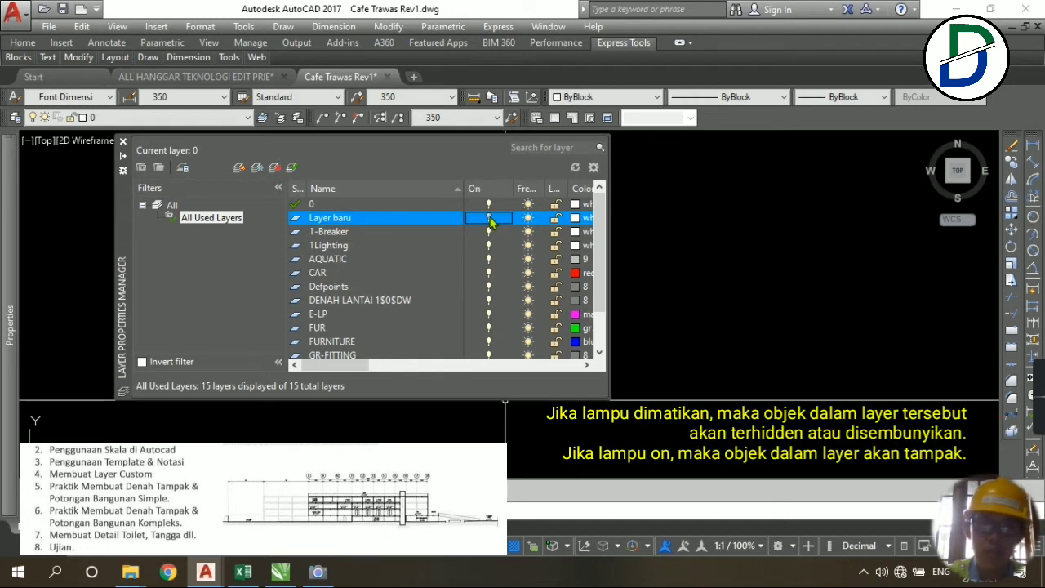
drag(544, 189, 570, 191)
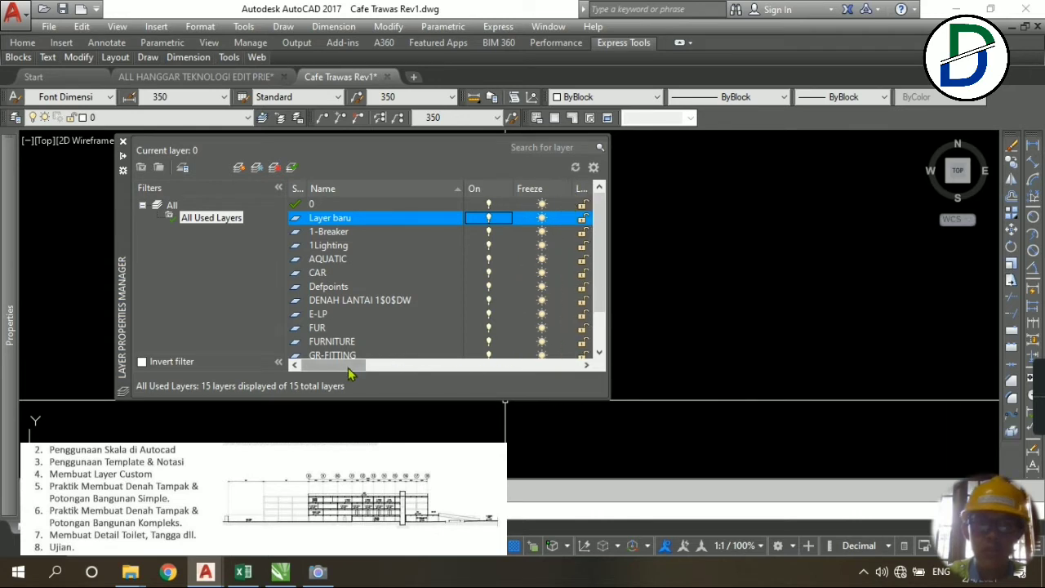
- Set the lineweight of "Layer baru" to 0.00 mm
drag(348, 367, 404, 378)
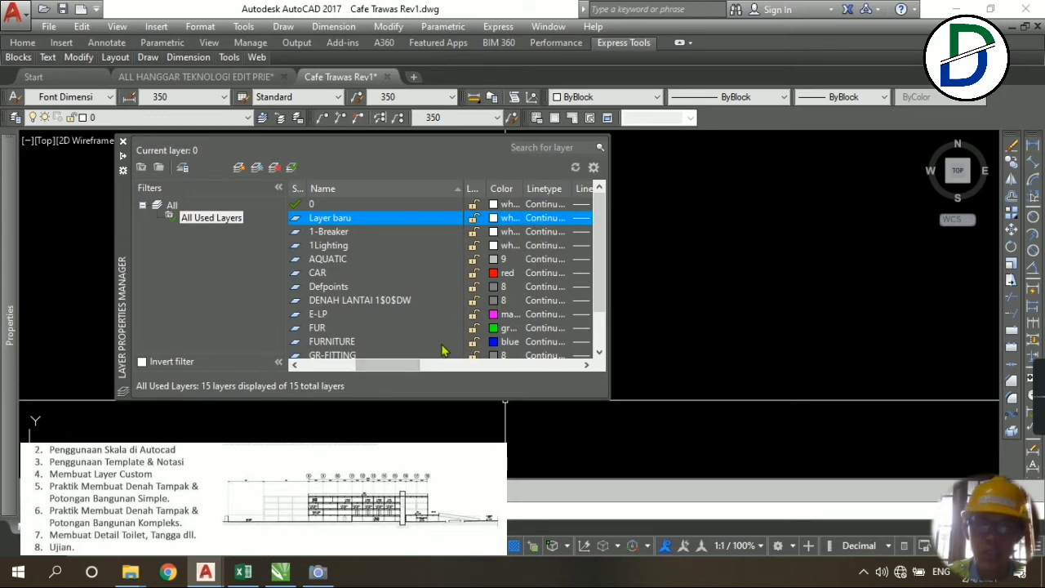
drag(401, 369, 450, 369)
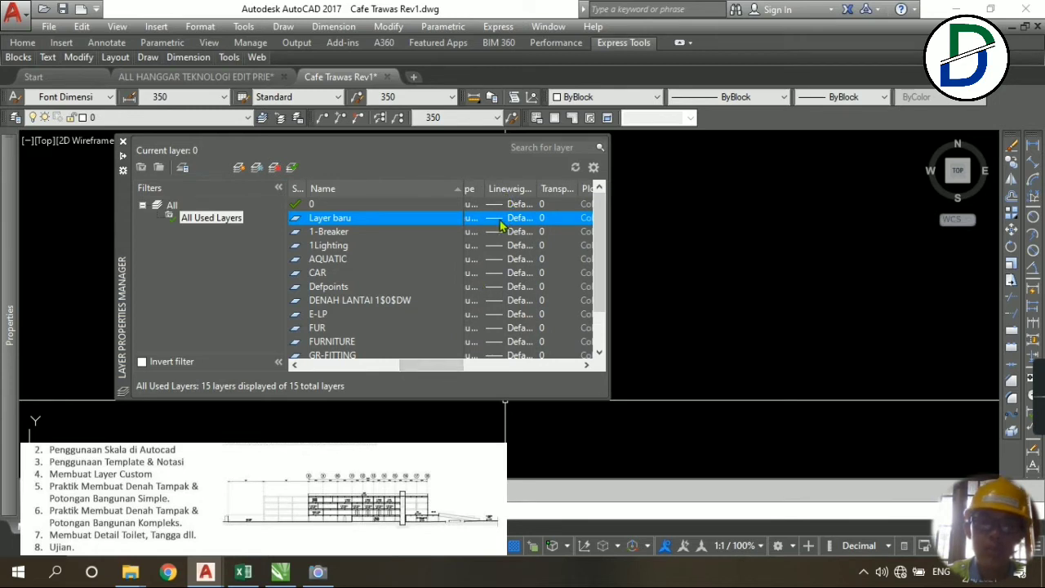
click(502, 225)
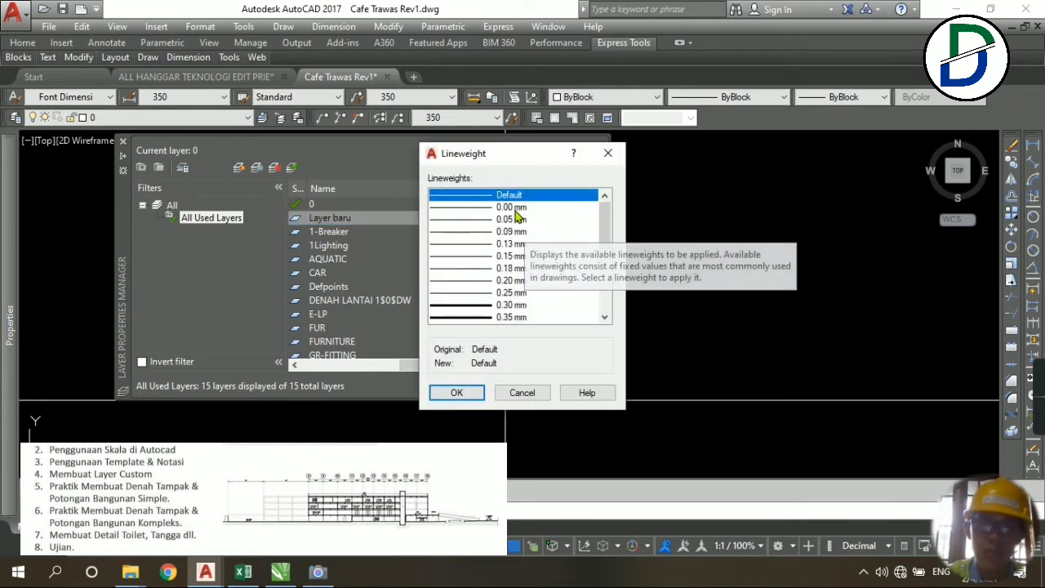
click(504, 208)
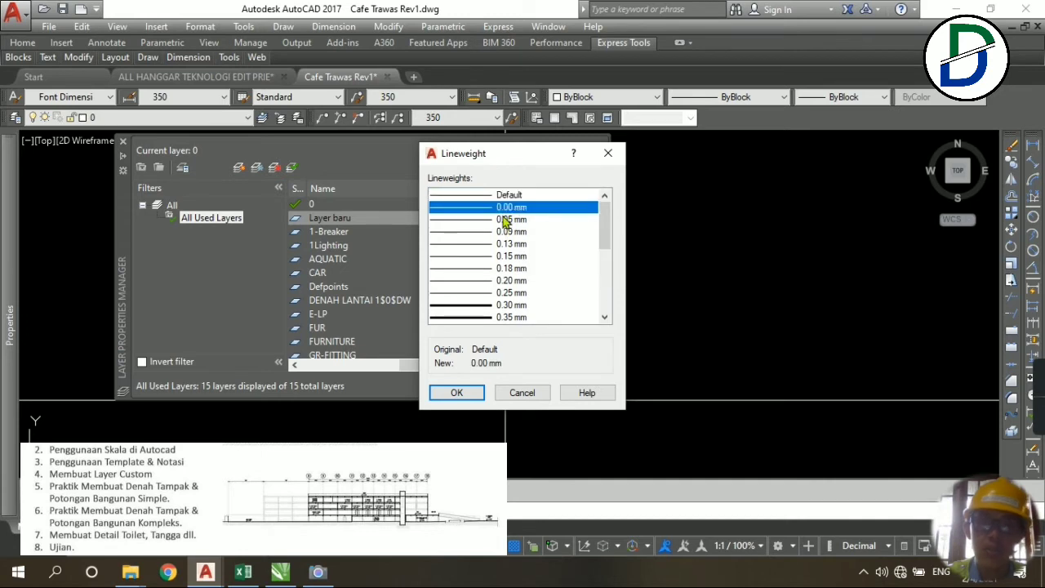
click(459, 396)
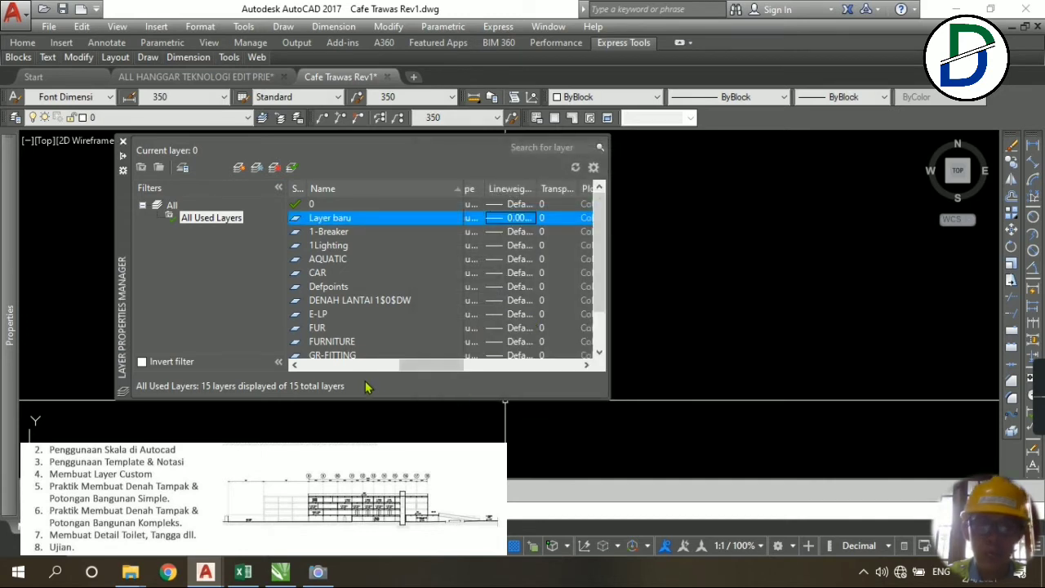
- Look through the remaining plot style and plot columns of the layer list and close the layer properties manager
drag(412, 367, 477, 373)
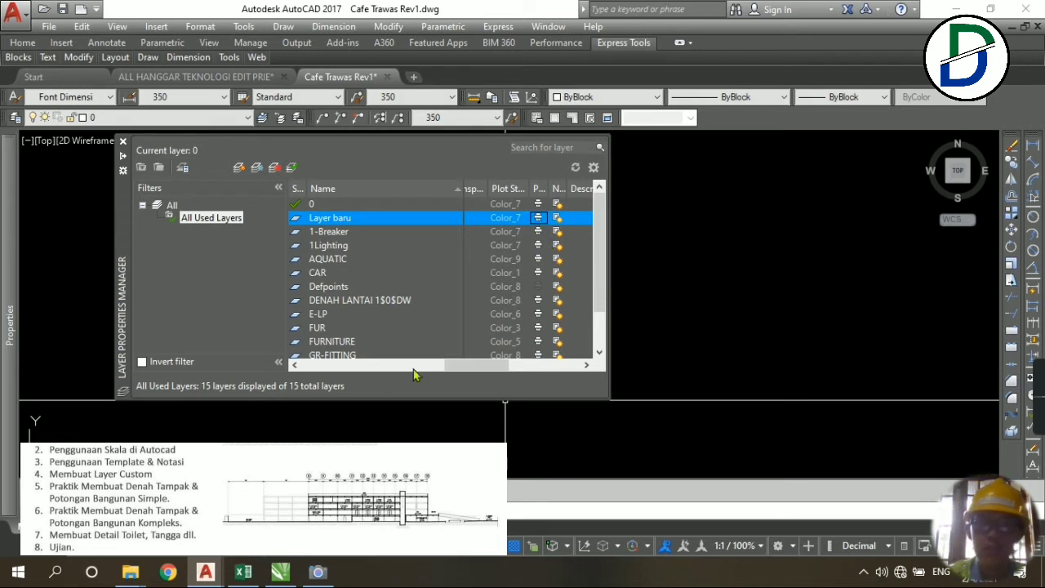
drag(479, 366, 327, 386)
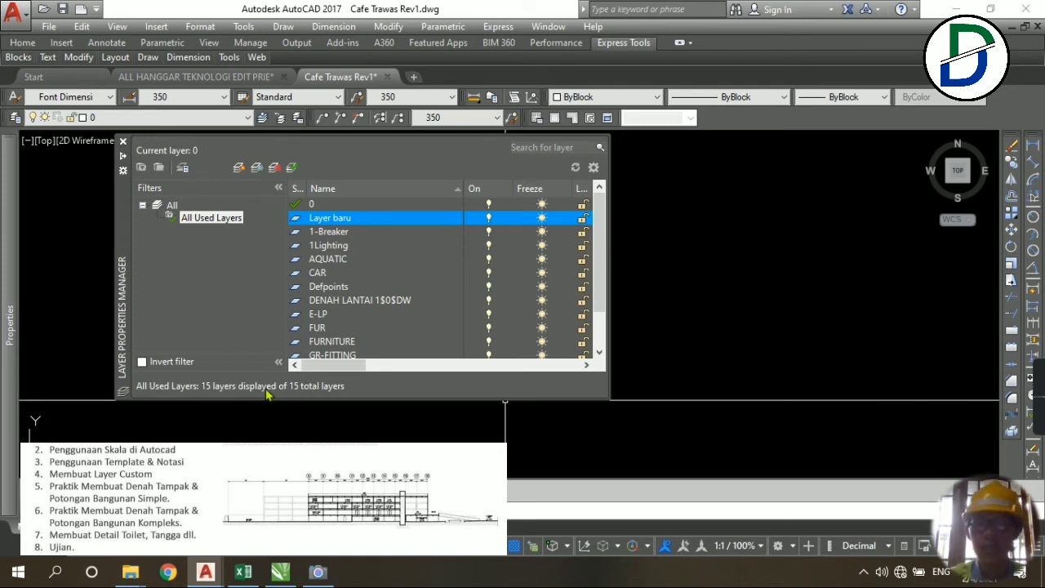
click(122, 142)
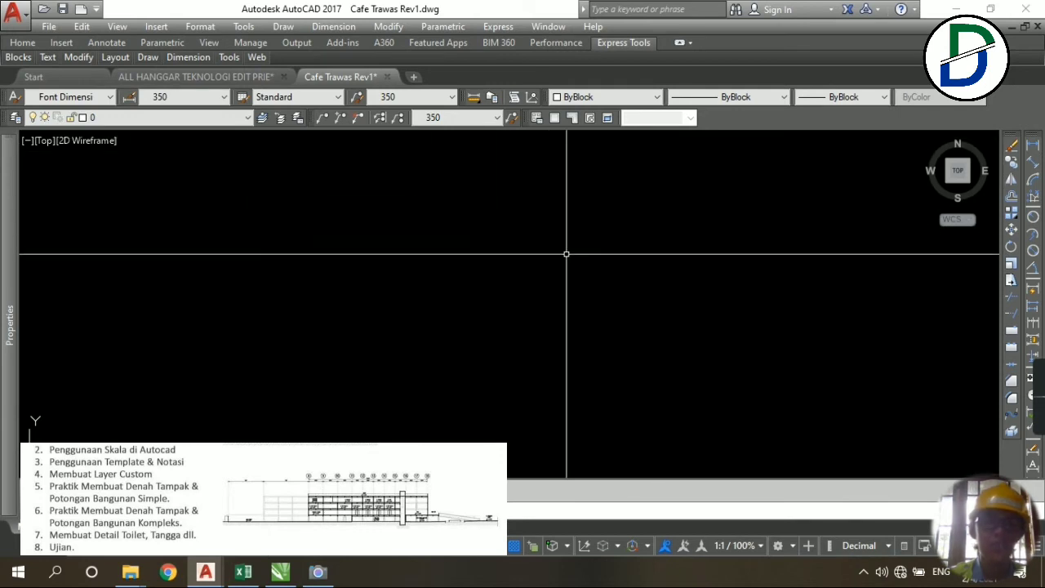
click(583, 258)
click(418, 330)
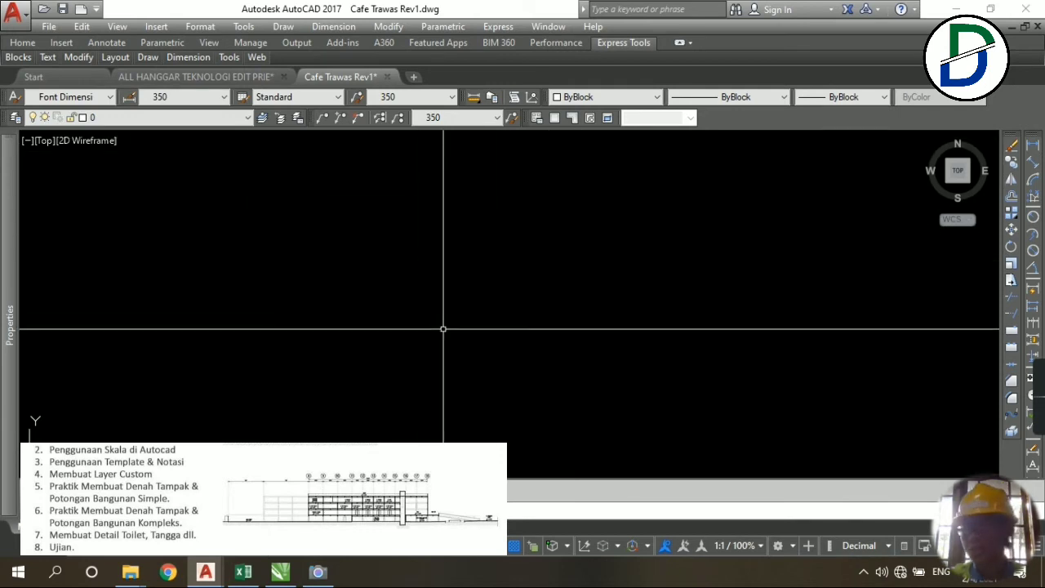